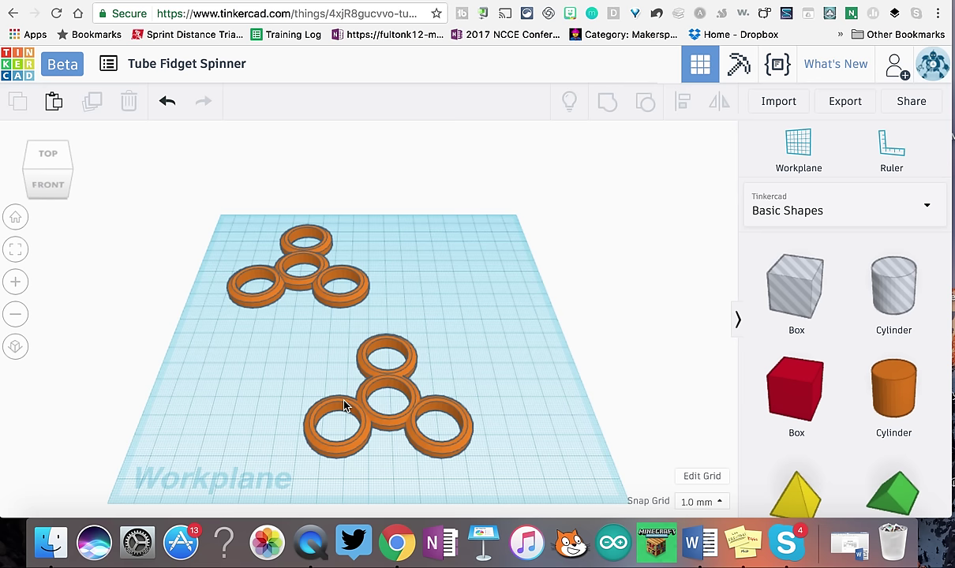
- Box-select the front spinner's four rings and group them into one shape
{"action": "left_click", "coordinate": [344, 403]}
{"action": "left_click", "coordinate": [293, 325]}
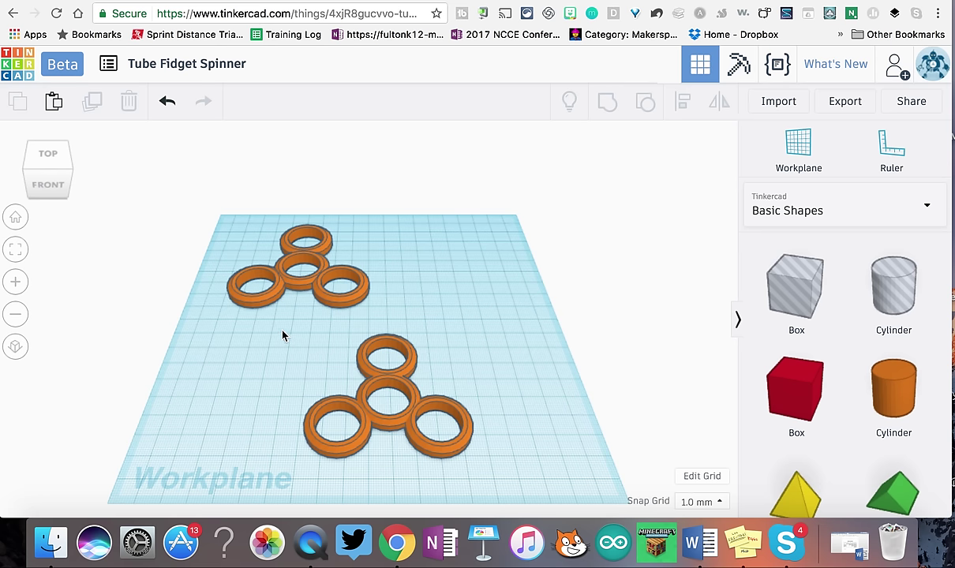
{"action": "left_click_drag", "start_coordinate": [283, 331], "coordinate": [485, 478]}
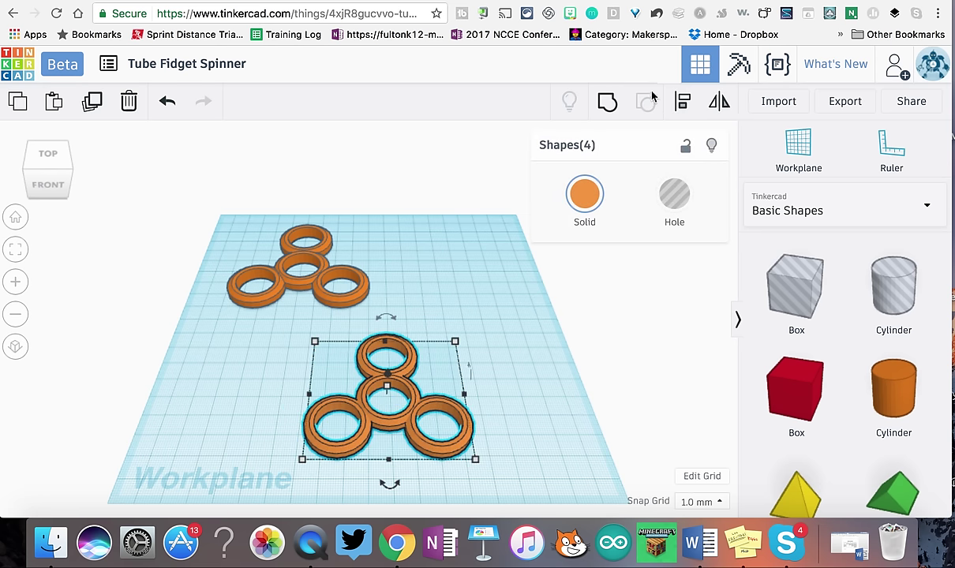
{"action": "left_click", "coordinate": [618, 101]}
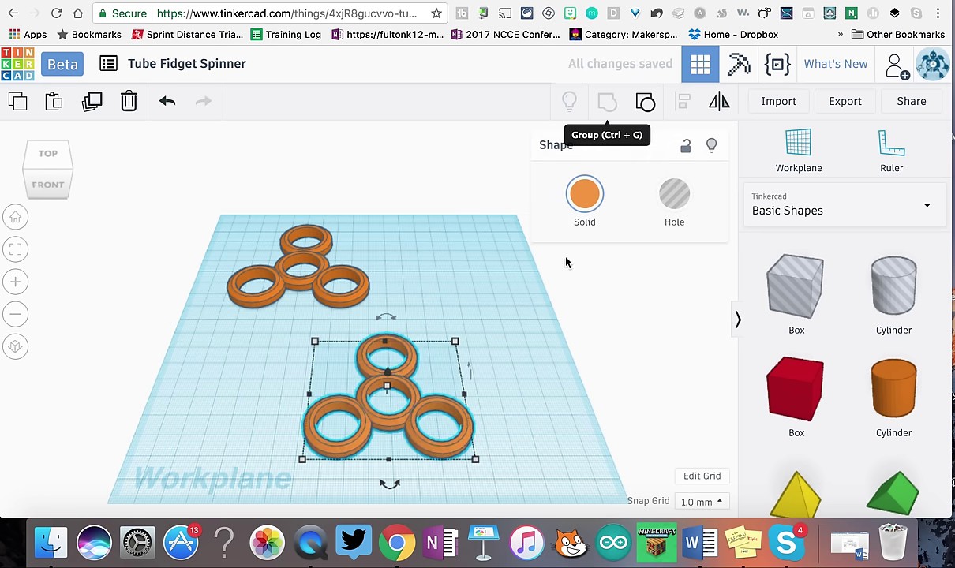
- Select the newly grouped front spinner
{"action": "left_click", "coordinate": [352, 445]}
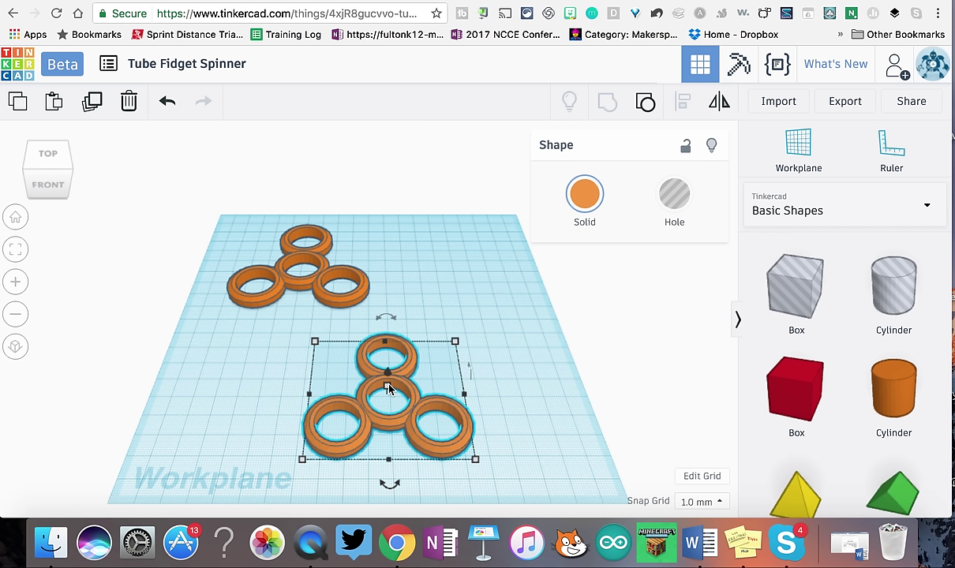
{"action": "mouse_move", "coordinate": [388, 391]}
{"action": "mouse_move", "coordinate": [455, 342]}
- Switch the workplane grid units from millimeters to inches and update the grid
{"action": "left_click", "coordinate": [701, 477]}
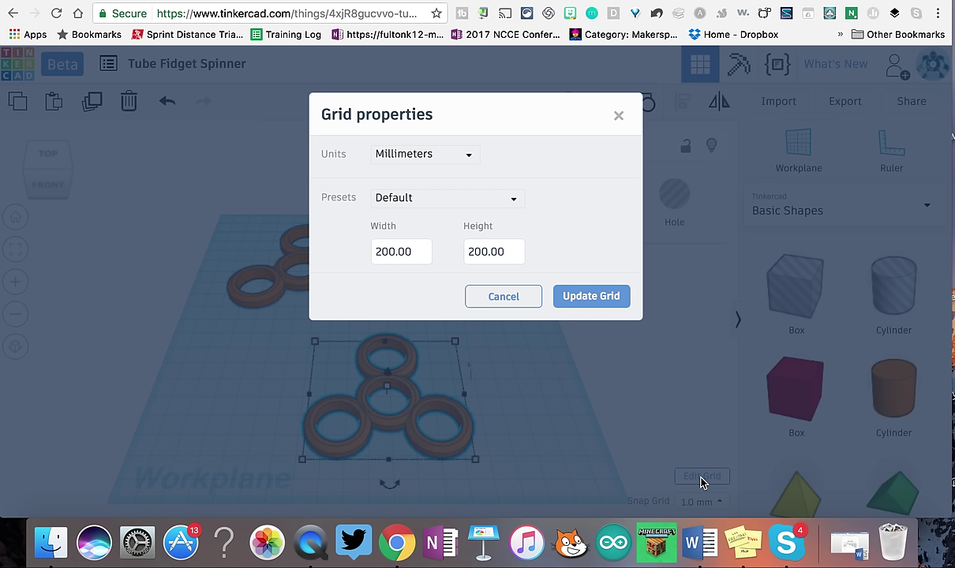
{"action": "left_click", "coordinate": [462, 155]}
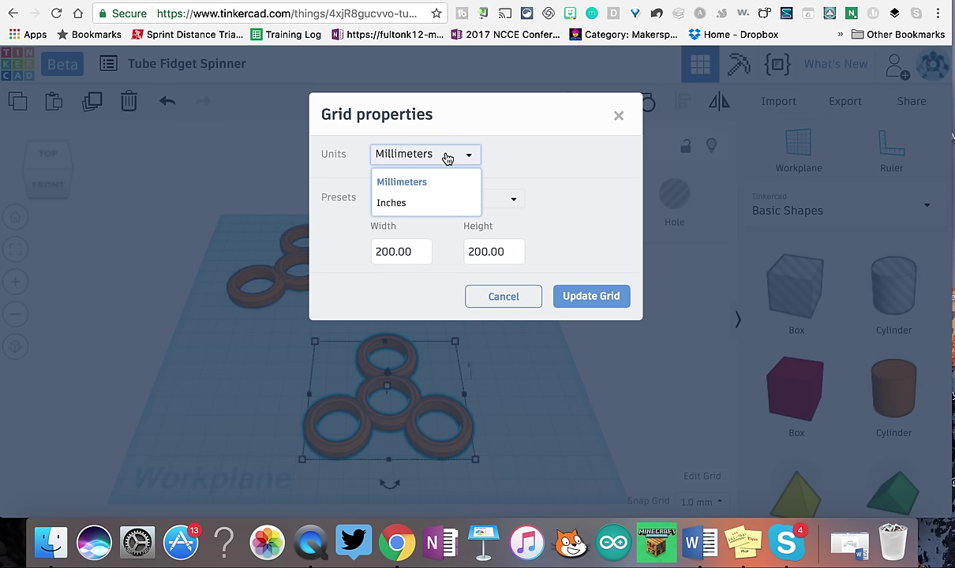
{"action": "left_click", "coordinate": [417, 205]}
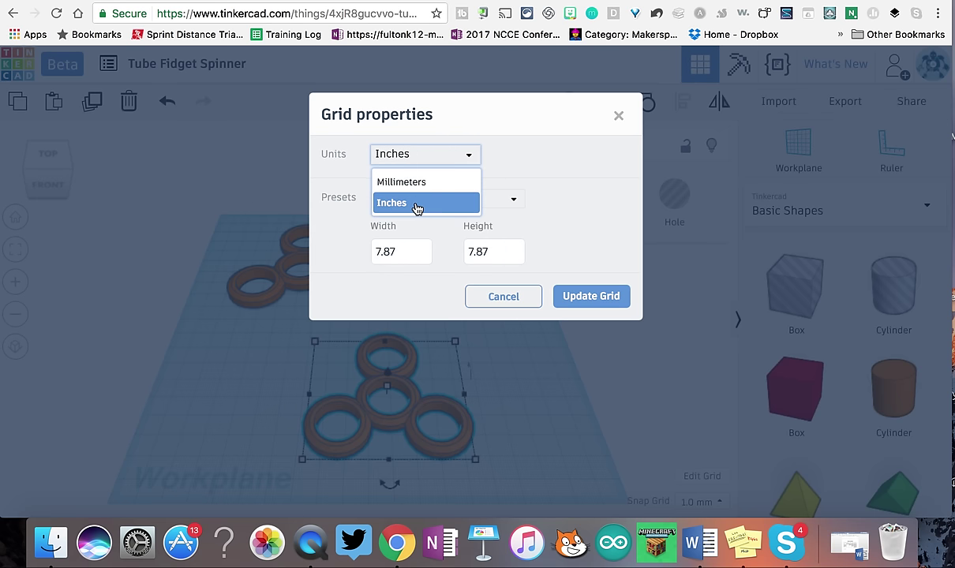
{"action": "left_click", "coordinate": [594, 303]}
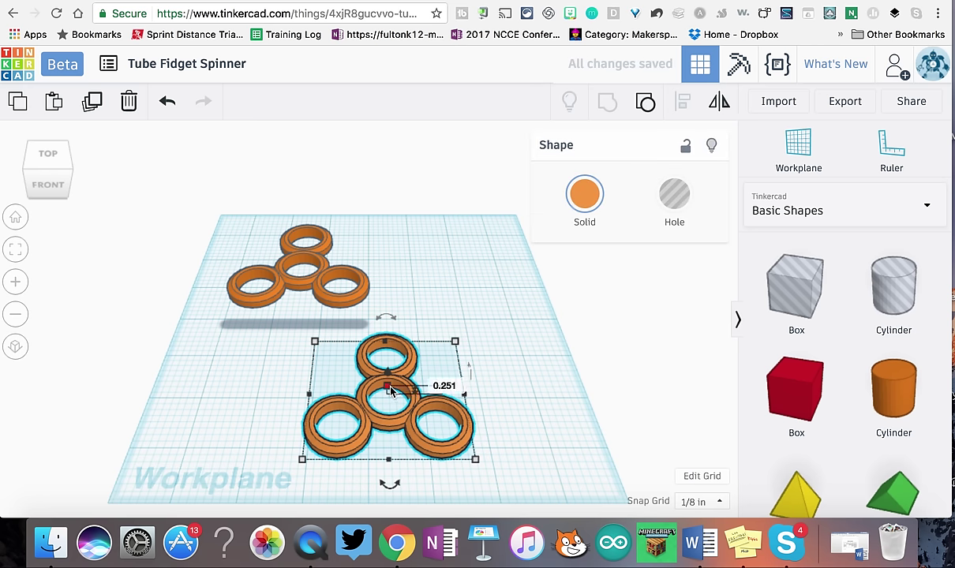
{"action": "mouse_move", "coordinate": [316, 343]}
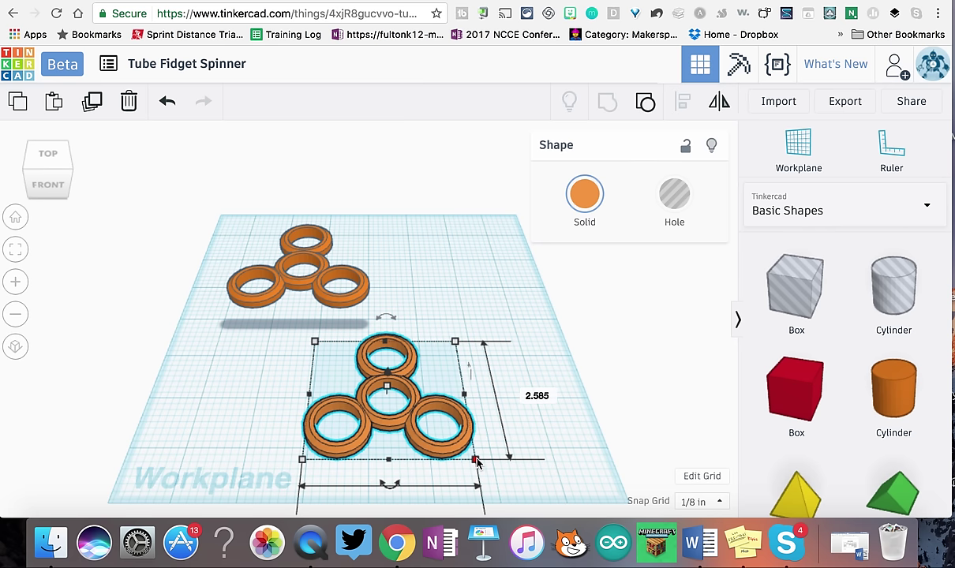
{"action": "left_click_drag", "start_coordinate": [476, 460], "coordinate": [501, 457], "text": "shift"}
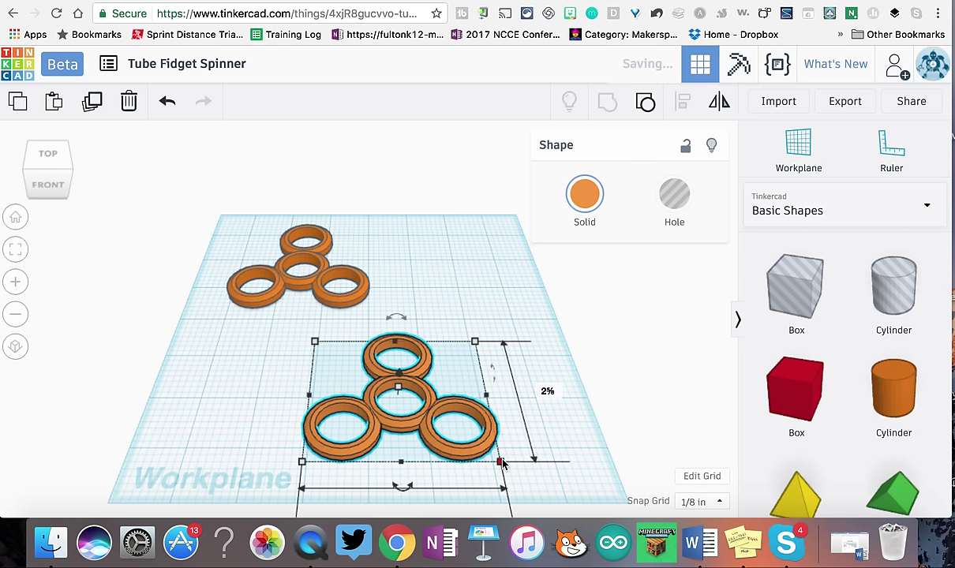
{"action": "key", "text": "super+z"}
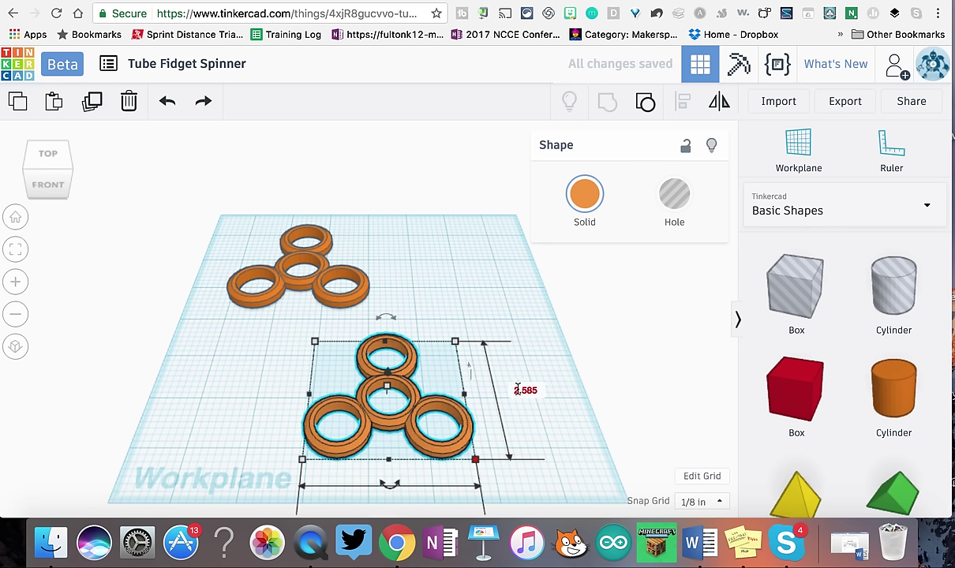
{"action": "left_click", "coordinate": [518, 389]}
{"action": "type", "text": "2.0"}
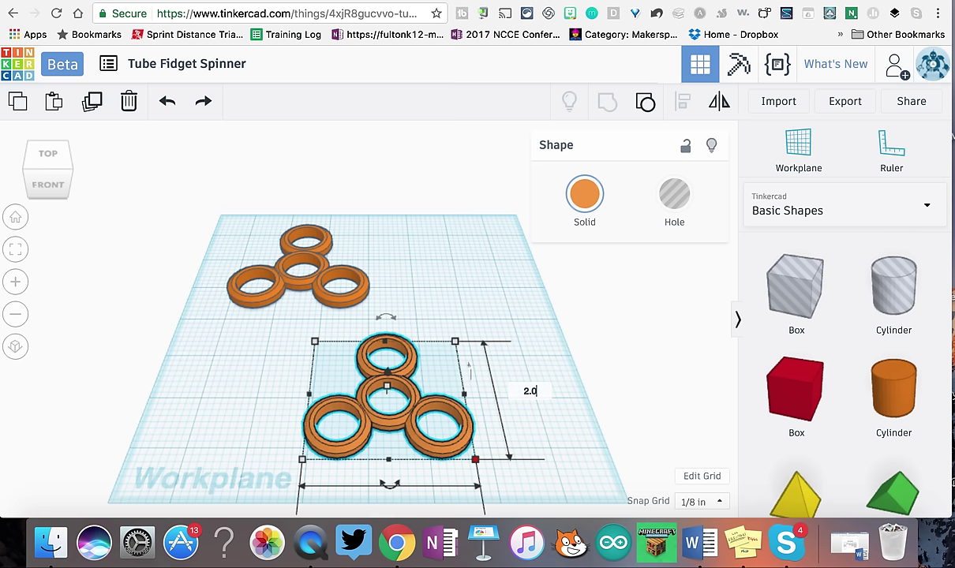
{"action": "key", "text": "Return"}
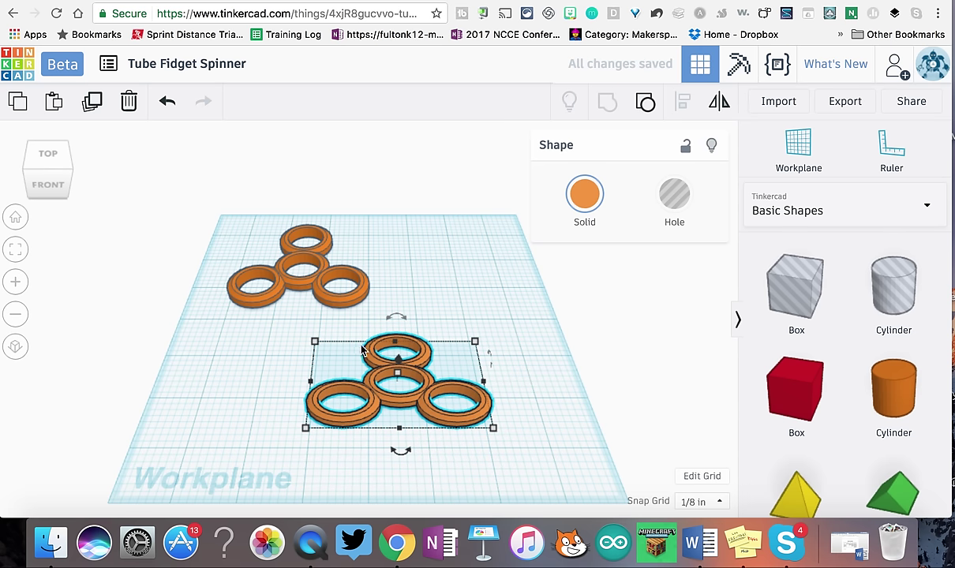
{"action": "left_click", "coordinate": [495, 435]}
{"action": "left_click", "coordinate": [468, 424]}
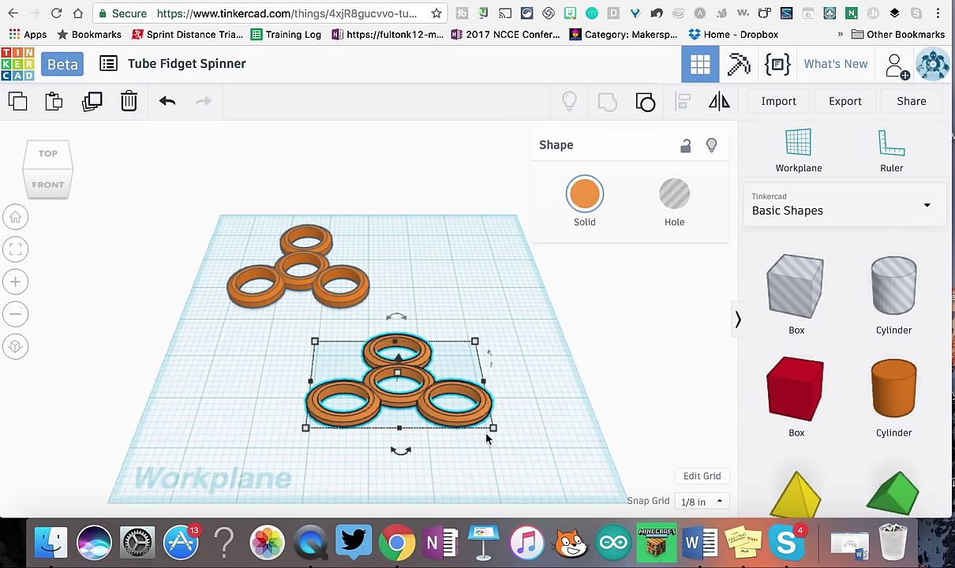
{"action": "left_click", "coordinate": [414, 491]}
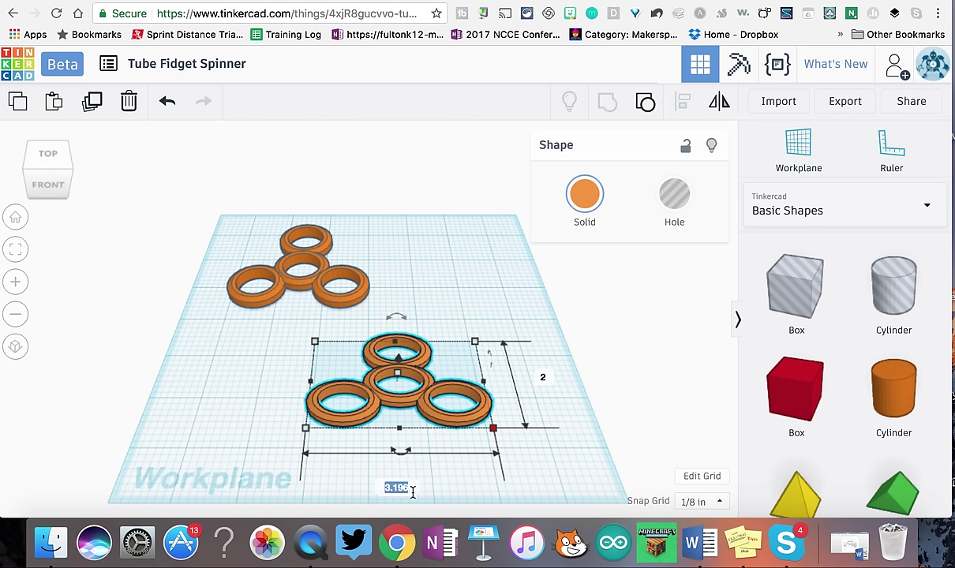
{"action": "type", "text": "2"}
{"action": "key", "text": "Return"}
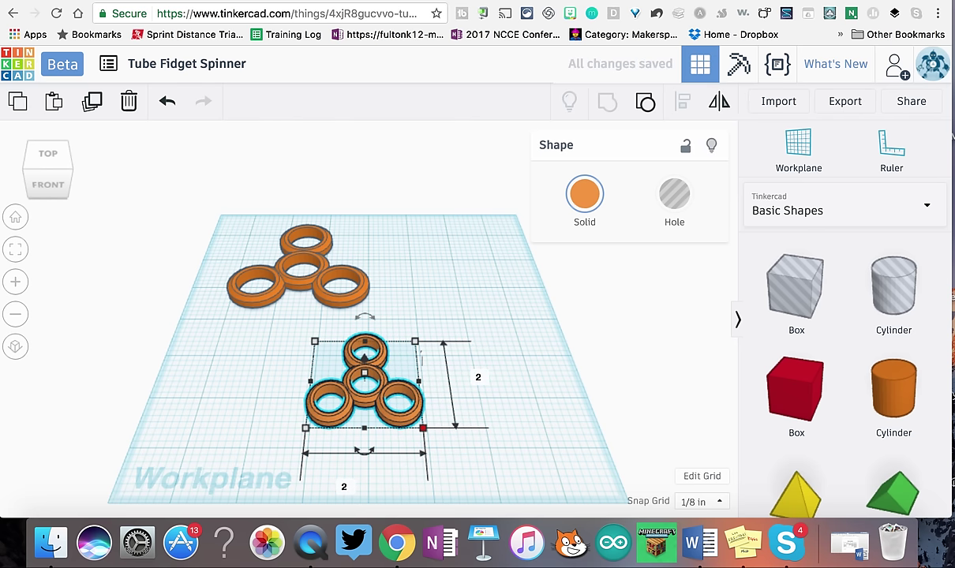
{"action": "key", "text": "super+z"}
{"action": "key", "text": "super+z"}
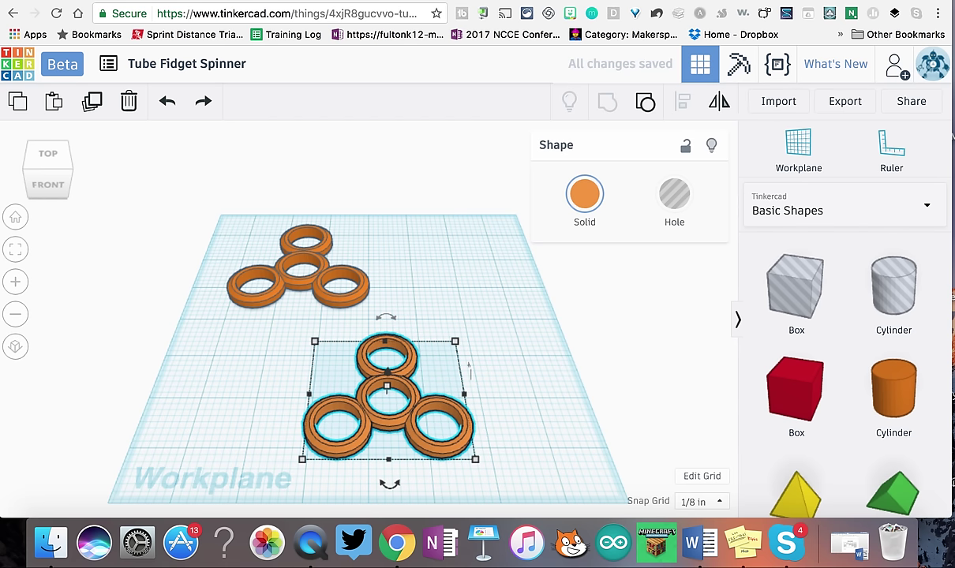
- Select the lower spinner and shrink it uniformly to about 2.529 by 2.335 in
{"action": "left_click", "coordinate": [439, 287]}
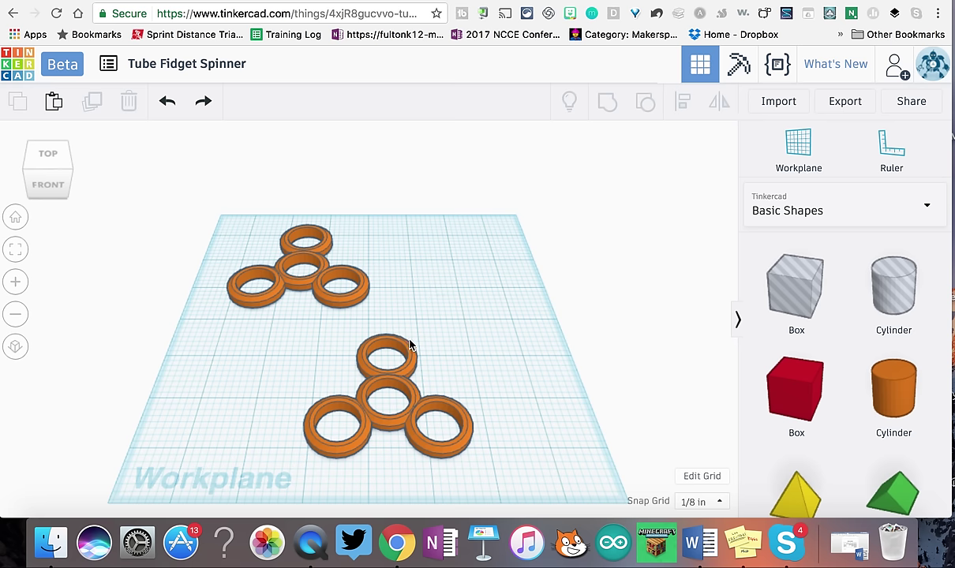
{"action": "left_click", "coordinate": [387, 384]}
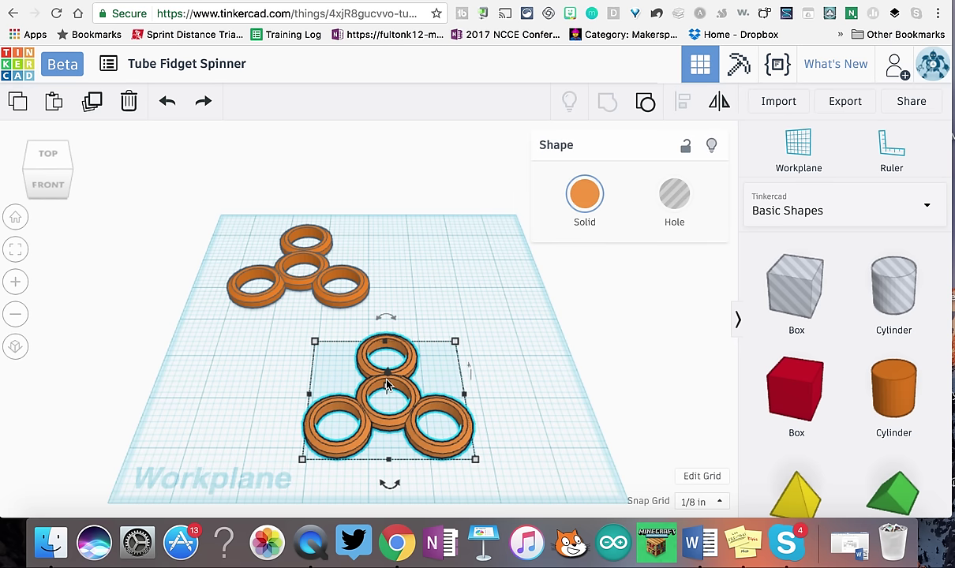
{"action": "mouse_move", "coordinate": [456, 342]}
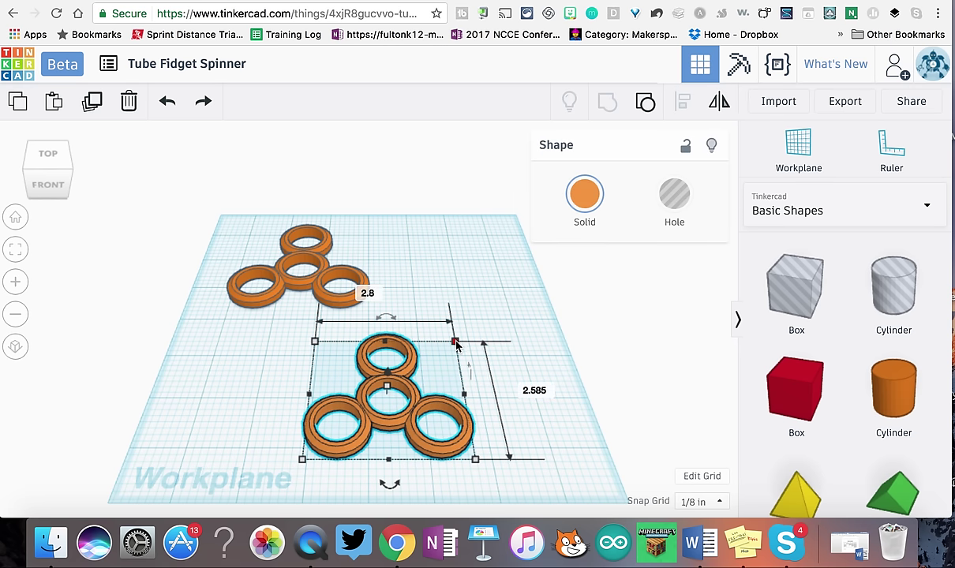
{"action": "left_click_drag", "start_coordinate": [456, 342], "coordinate": [426, 356]}
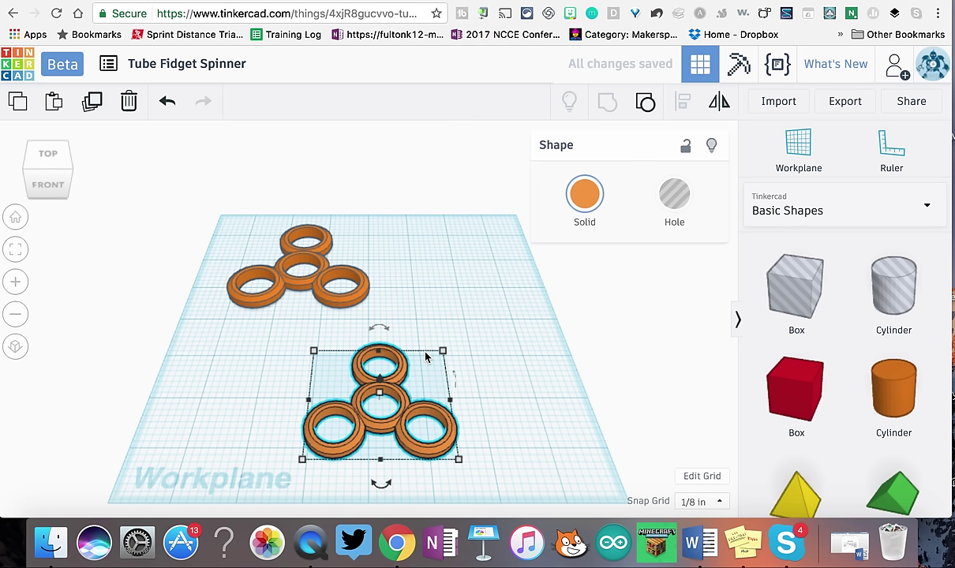
- Place the ruler origin at the lower spinner's lower-left corner
{"action": "left_click", "coordinate": [295, 338]}
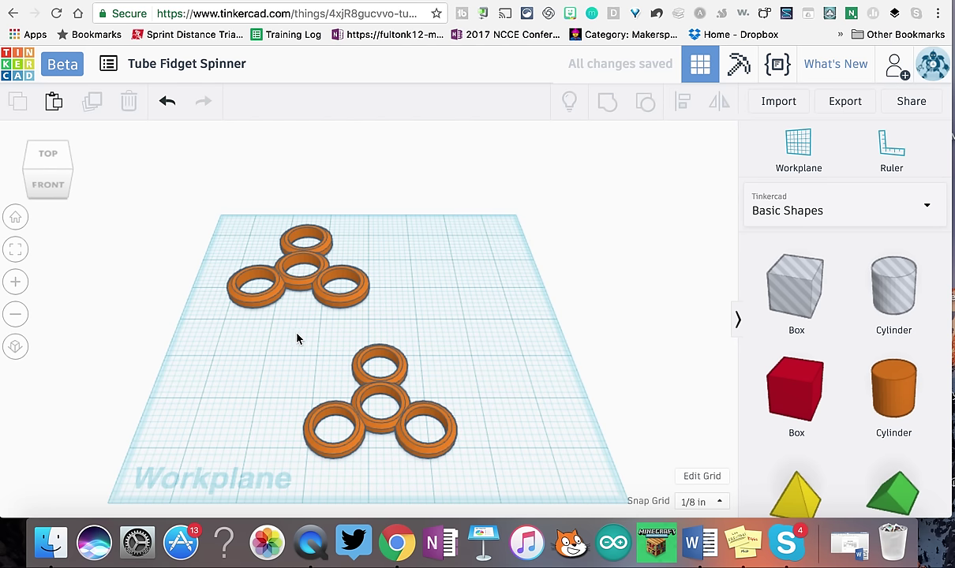
{"action": "left_click", "coordinate": [890, 150]}
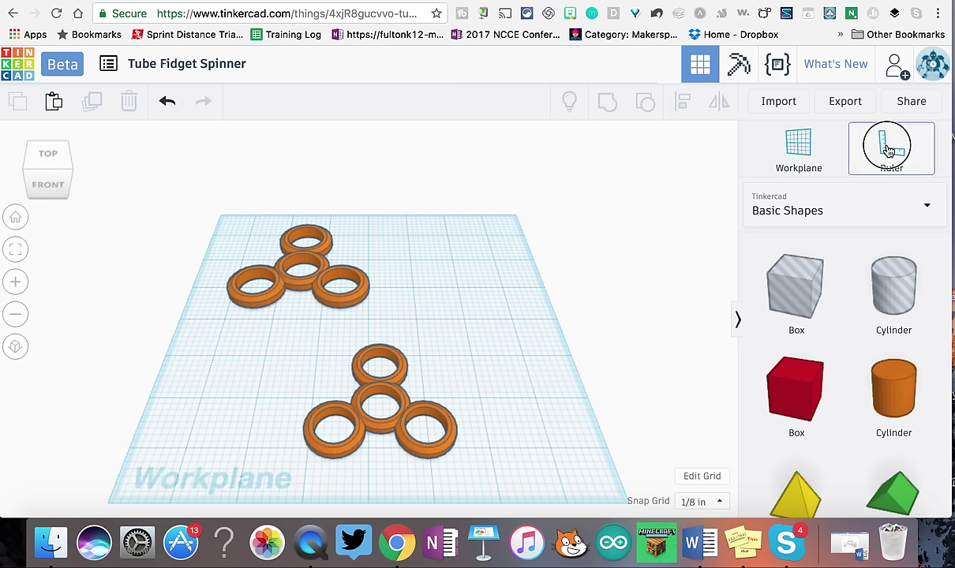
{"action": "left_click", "coordinate": [292, 455]}
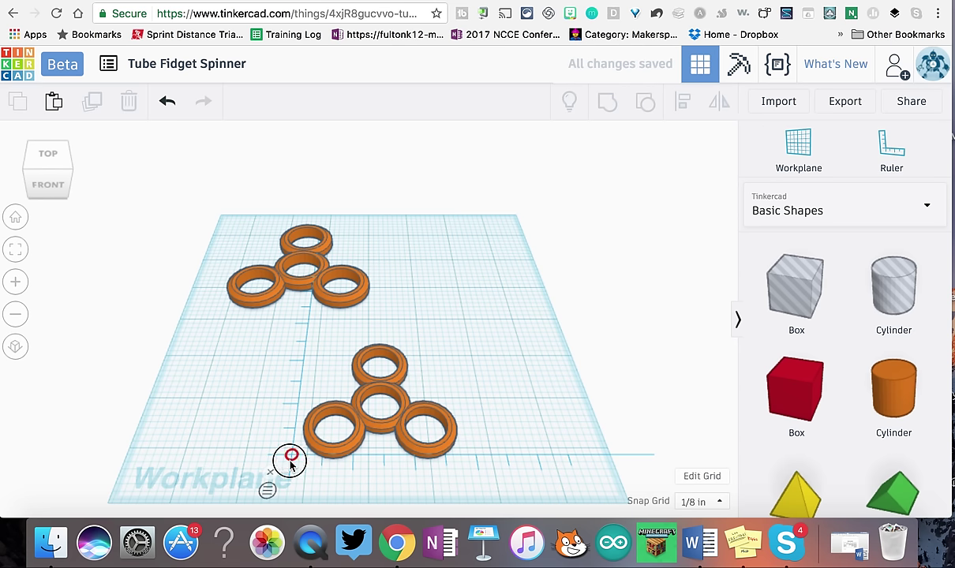
{"action": "left_click_drag", "start_coordinate": [289, 456], "coordinate": [290, 470]}
- Select the whole lower spinner, reading 2.529 by 2.335 in, and ungroup it into rings
{"action": "left_click", "coordinate": [325, 458]}
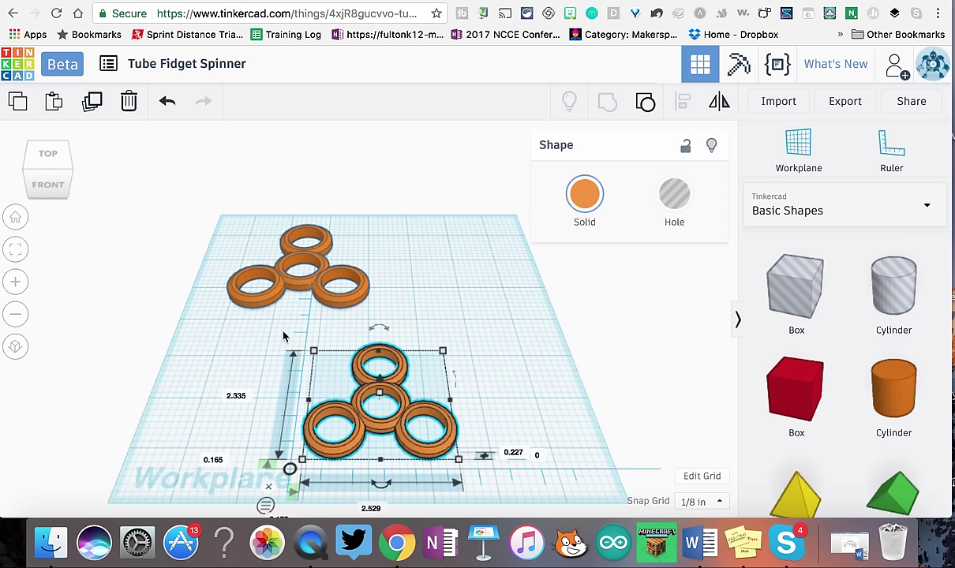
{"action": "left_click_drag", "start_coordinate": [282, 331], "coordinate": [461, 456]}
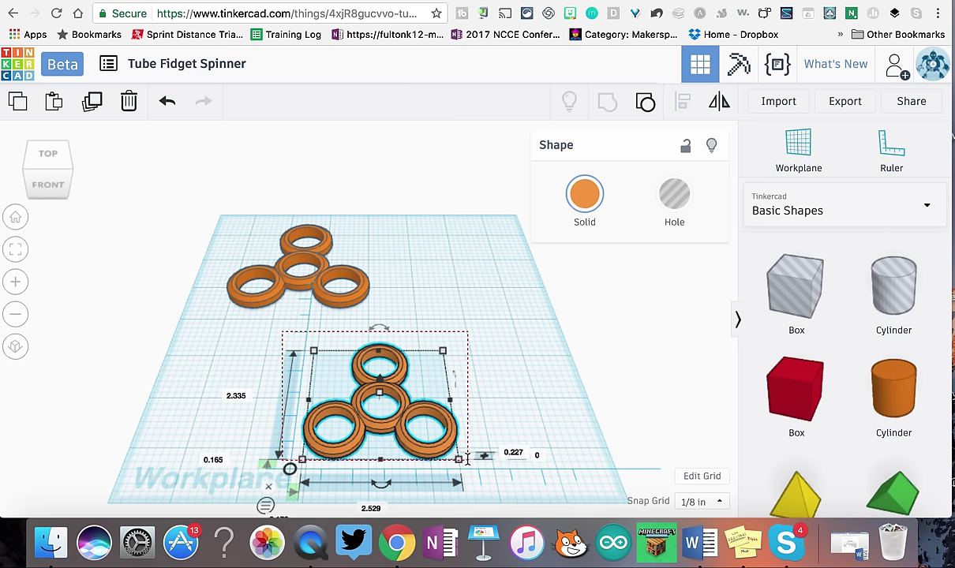
{"action": "left_click", "coordinate": [647, 111]}
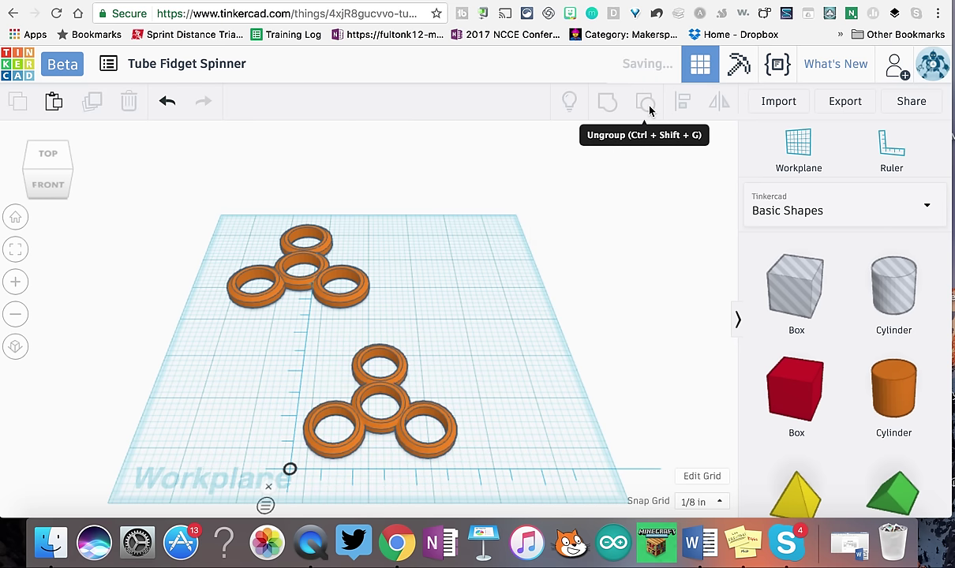
{"action": "left_click", "coordinate": [331, 410]}
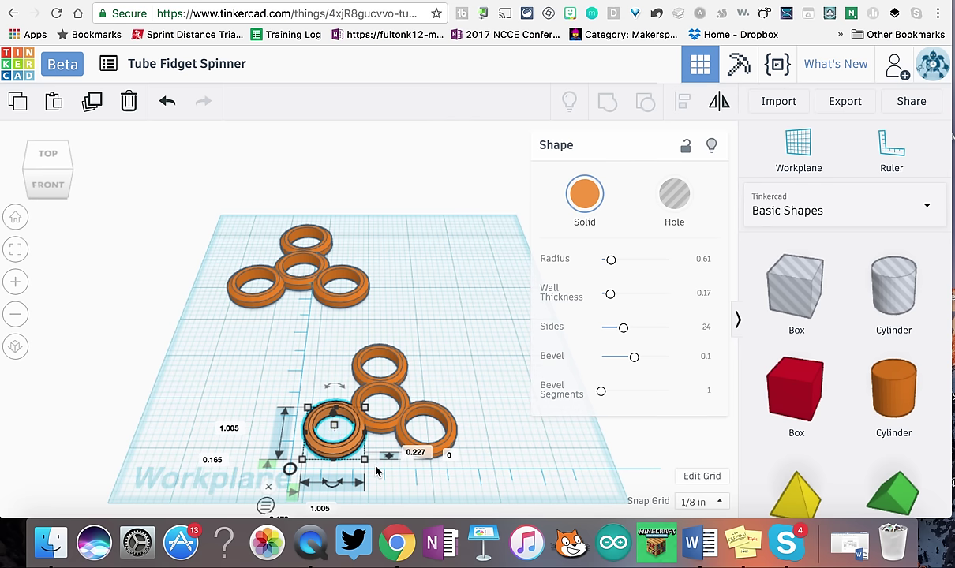
{"action": "left_click", "coordinate": [360, 401]}
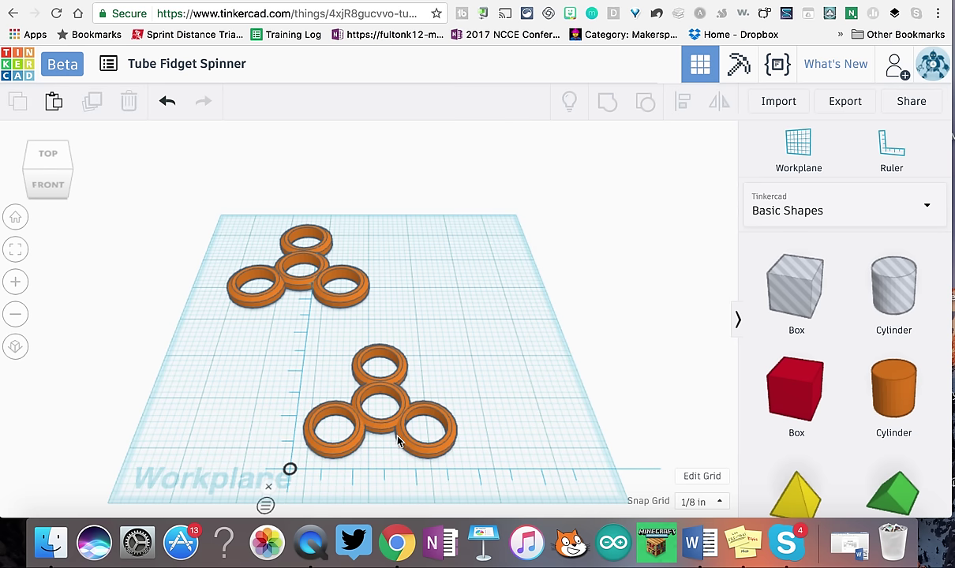
{"action": "left_click", "coordinate": [379, 424]}
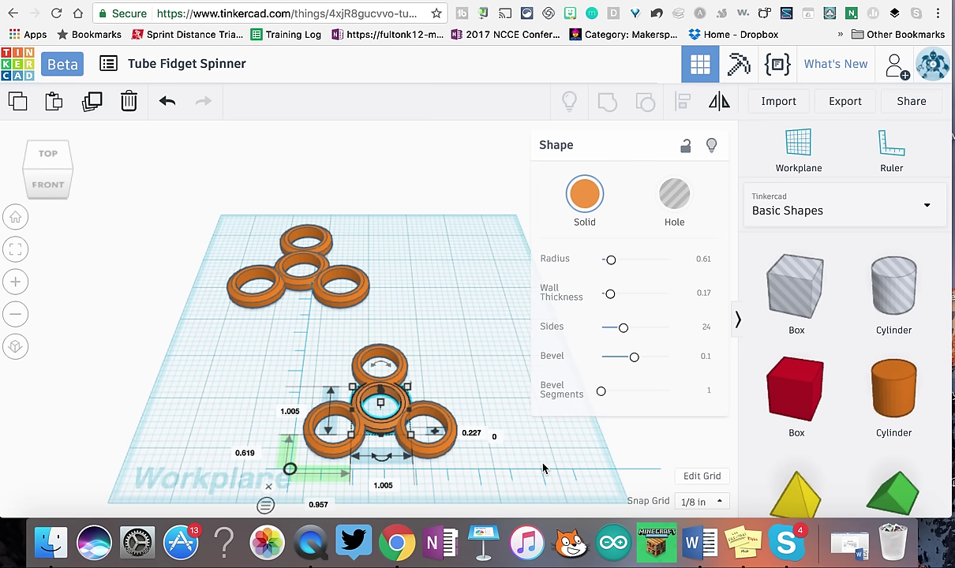
{"action": "left_click", "coordinate": [434, 450]}
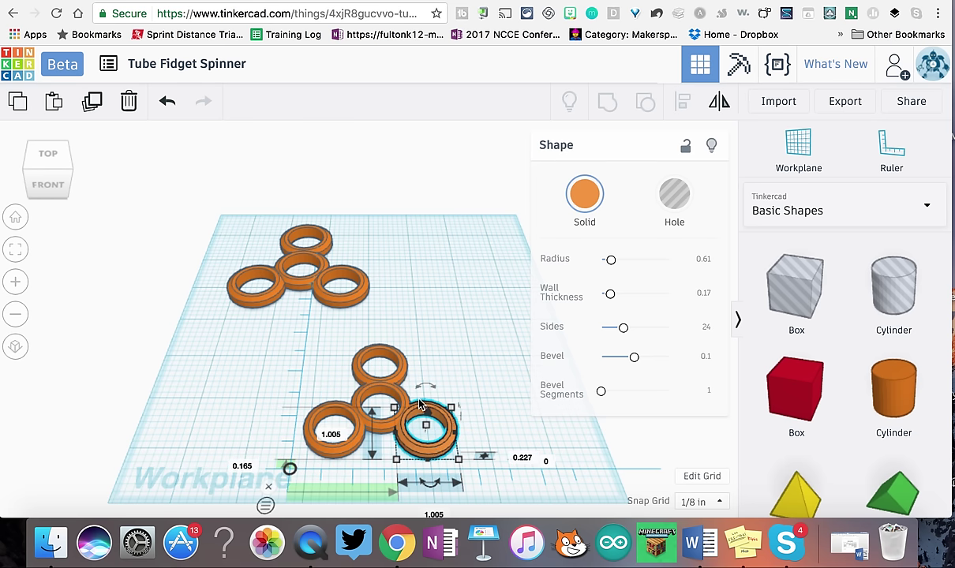
{"action": "left_click", "coordinate": [400, 371], "text": "shift"}
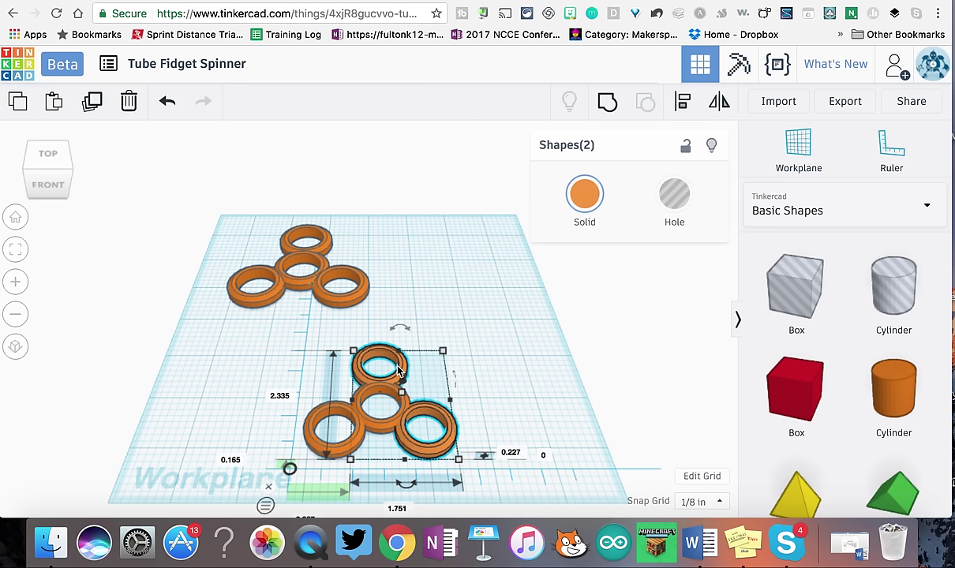
{"action": "left_click", "coordinate": [423, 293]}
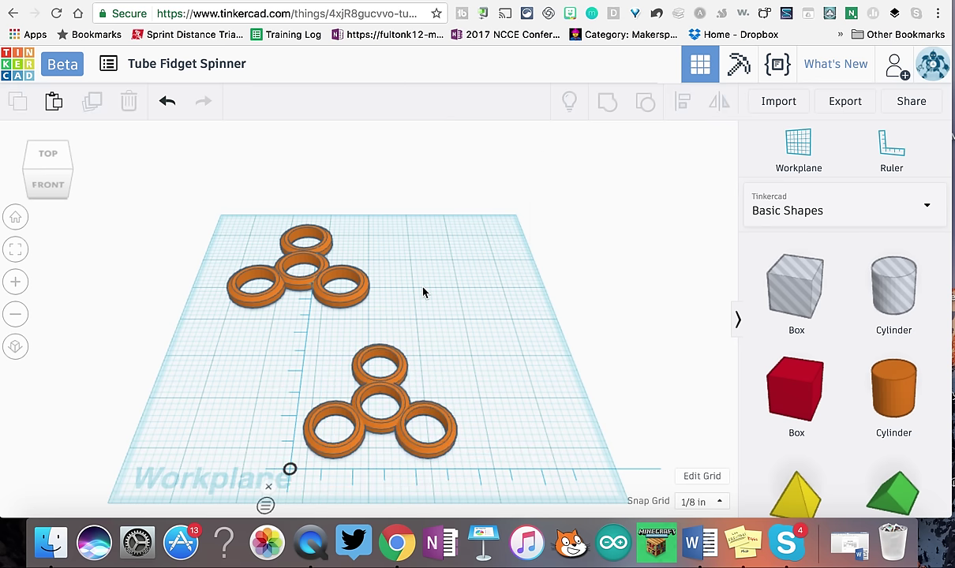